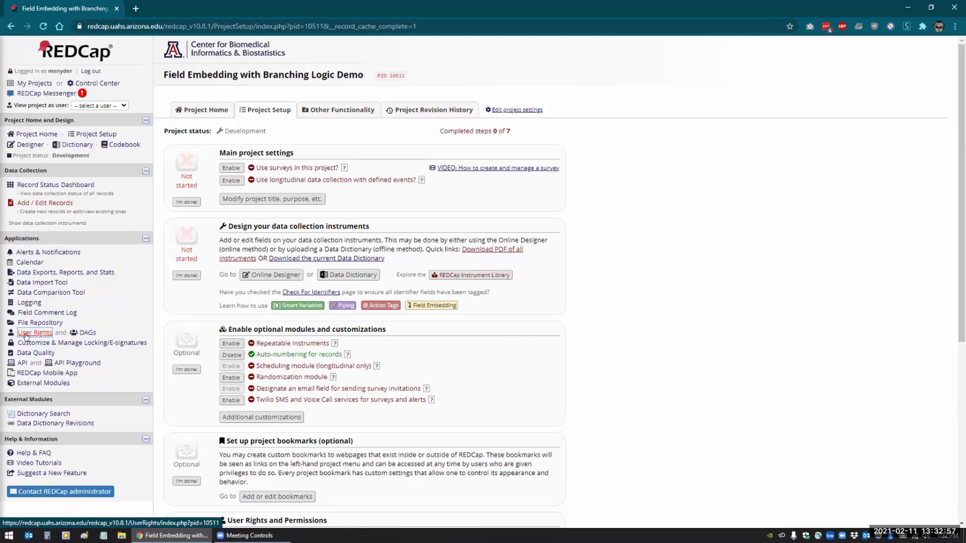
- Go to the User Rights page and expand the Upload or Download Users menu
left_click(28, 332)
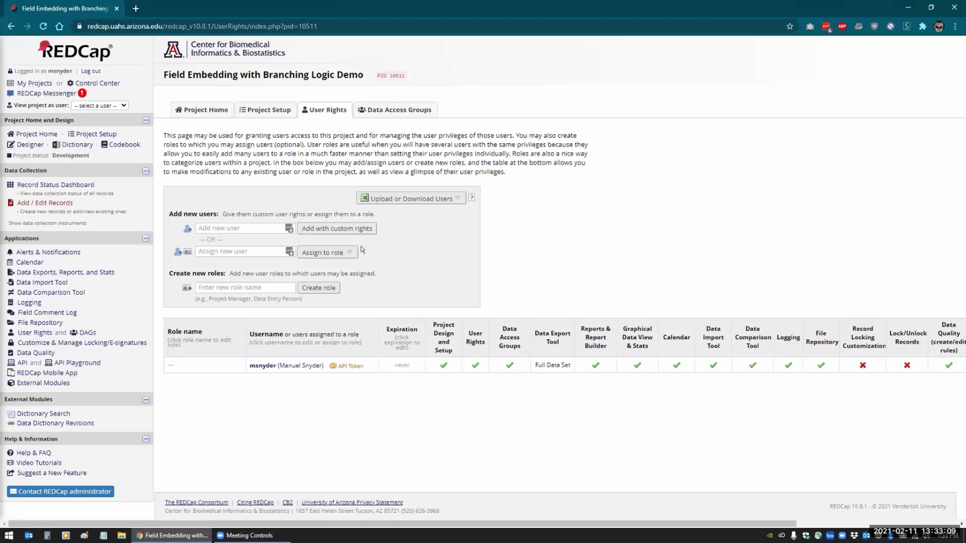
left_click(450, 199)
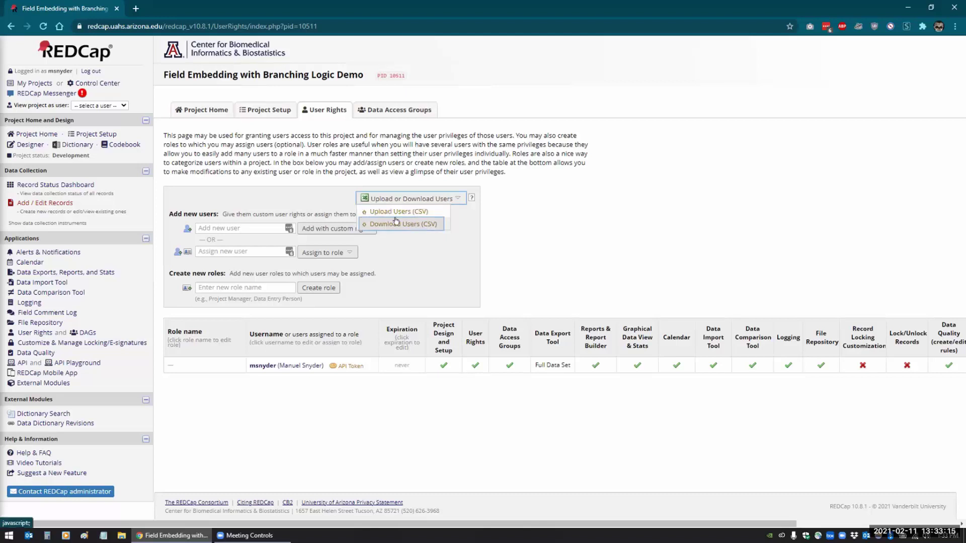
- Download the users as FieldEmbeddingWithBranchingLog_Users_2021-02-11 (1).csv and open it in Excel
left_click(378, 224)
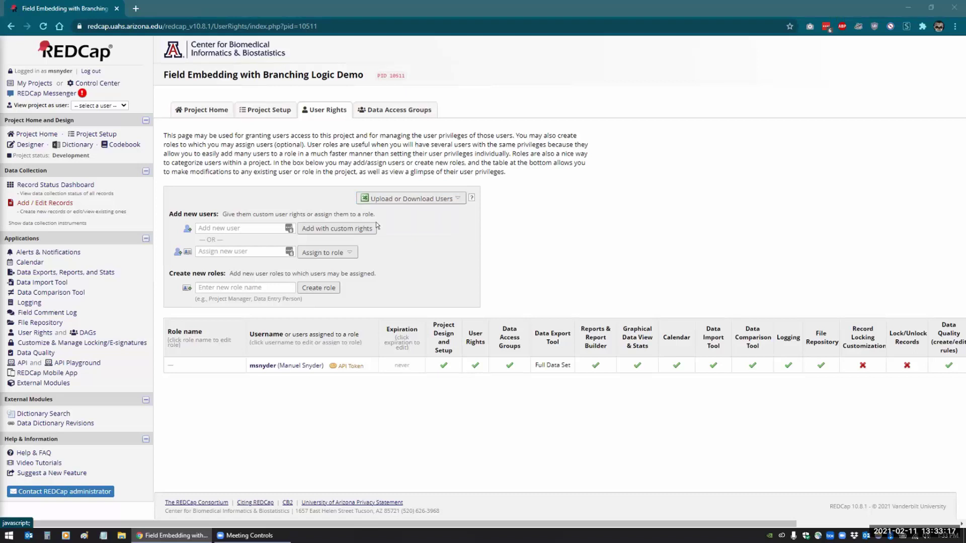
left_click(408, 250)
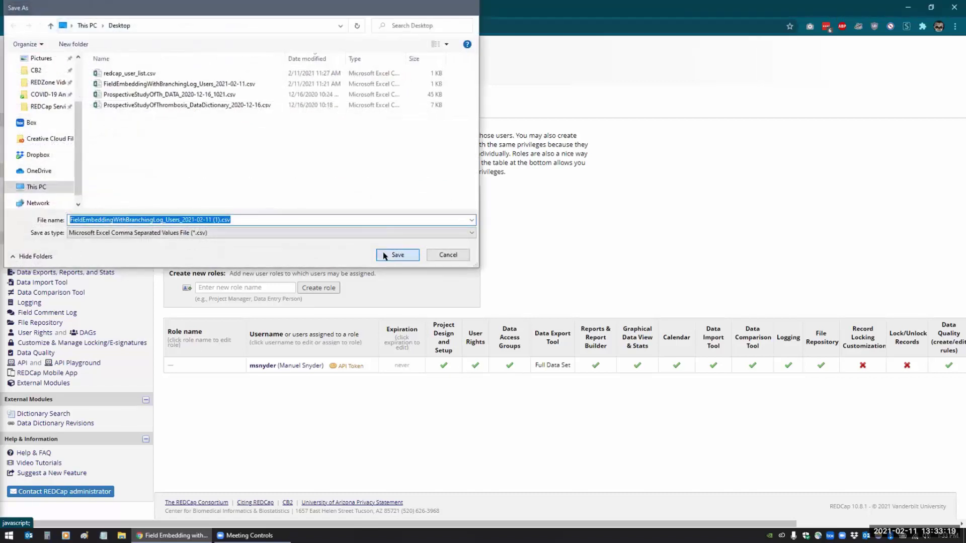
left_click(49, 519)
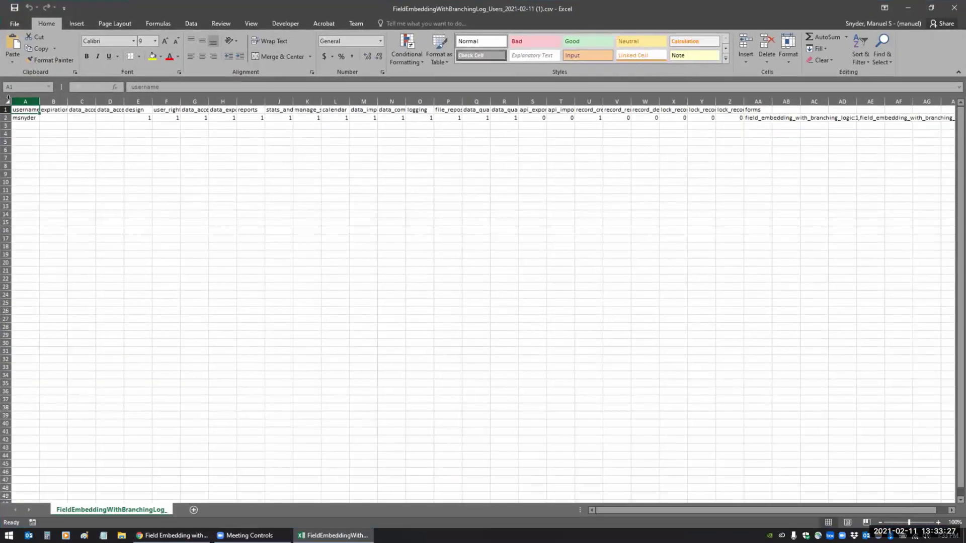
- Autofit all column widths and review the design and user_rights columns
left_click(7, 101)
double_click(38, 101)
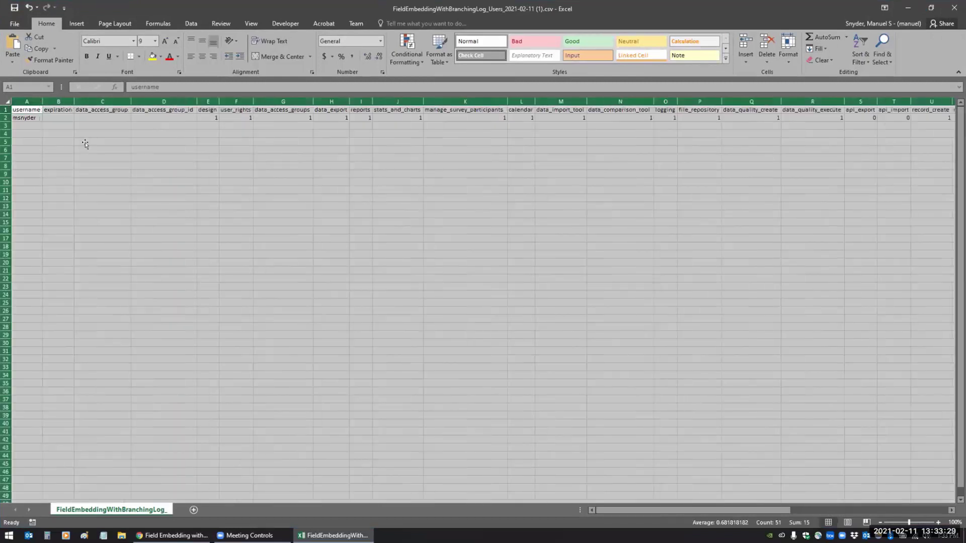
left_click(88, 150)
left_click_drag(198, 99, 199, 96)
left_click(236, 101)
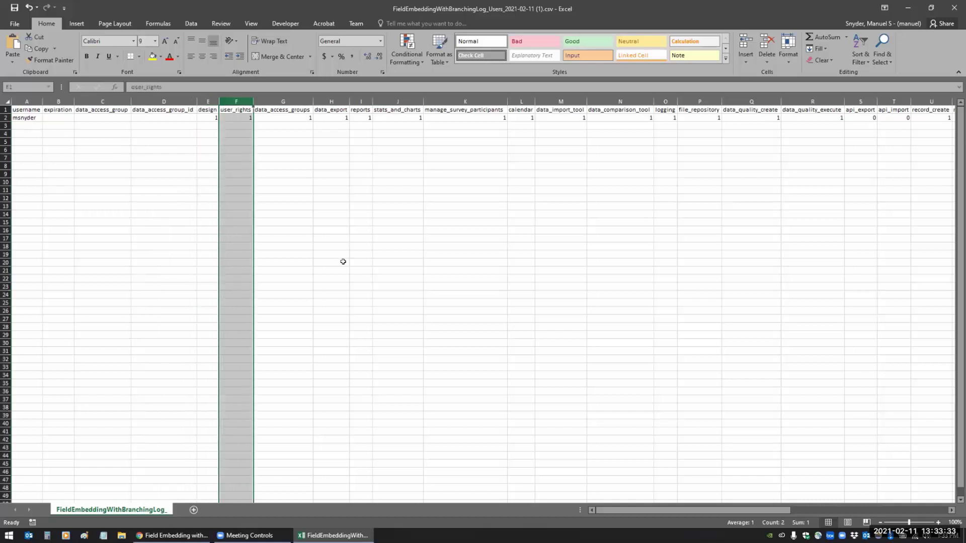
- Check the api_export (S2) and forms (AA2) values, then close the workbook without saving
left_click_drag(612, 509, 718, 511)
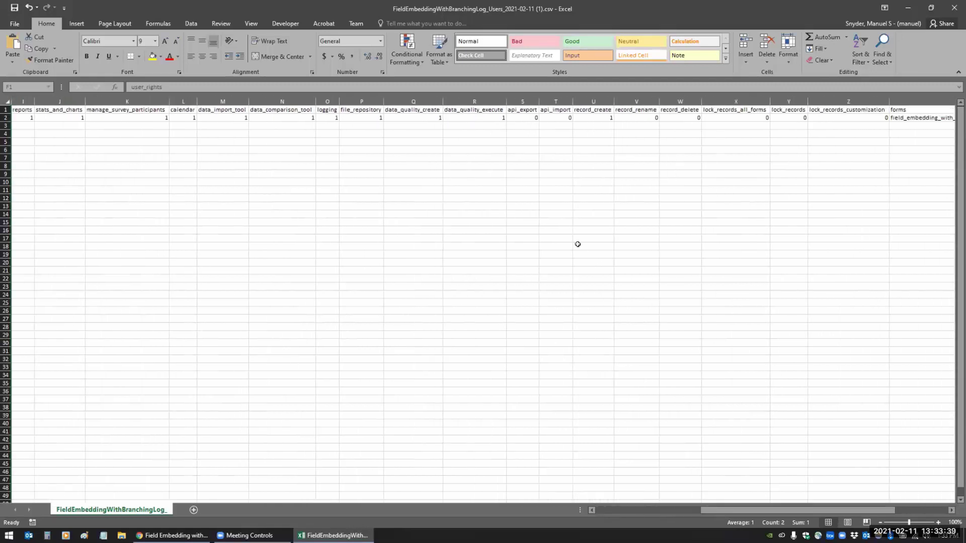
left_click(529, 119)
left_click_drag(762, 511, 814, 511)
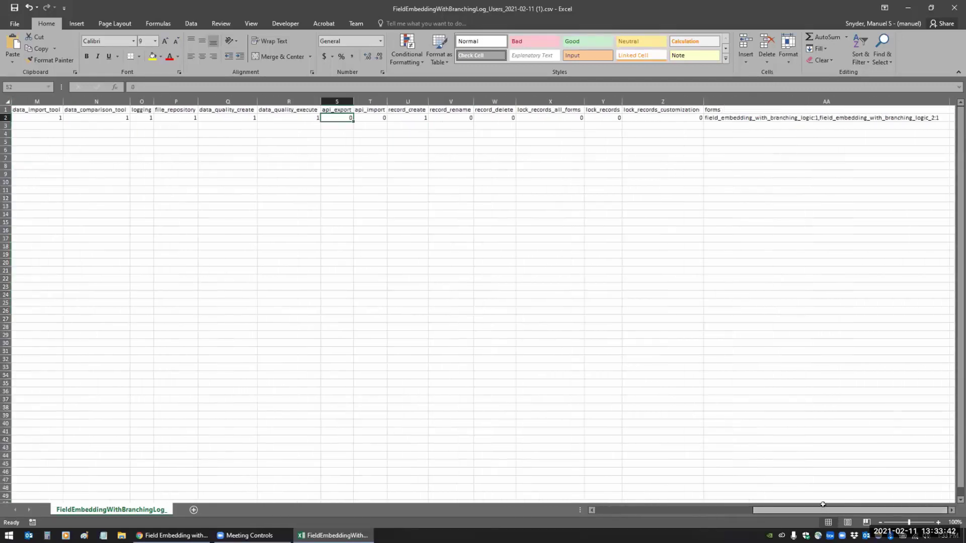
left_click(722, 118)
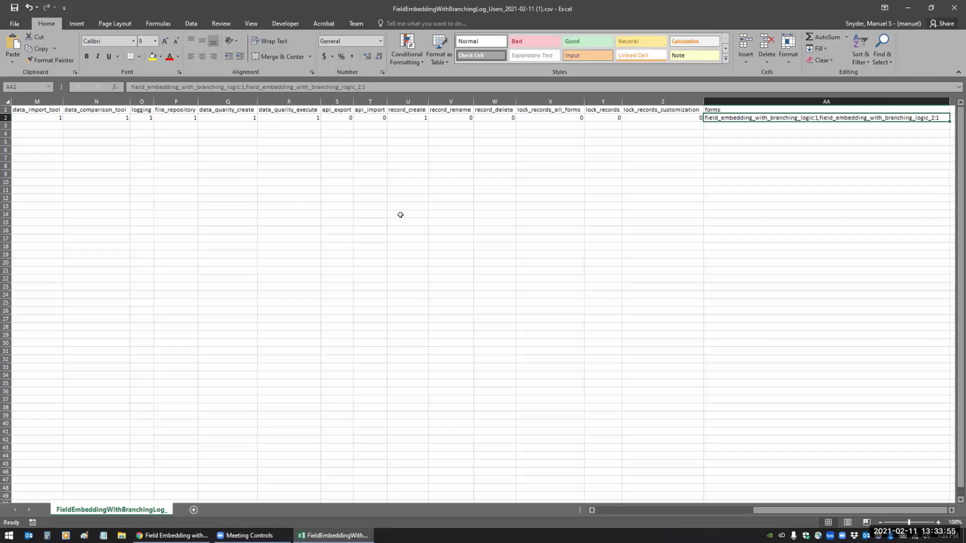
left_click(951, 9)
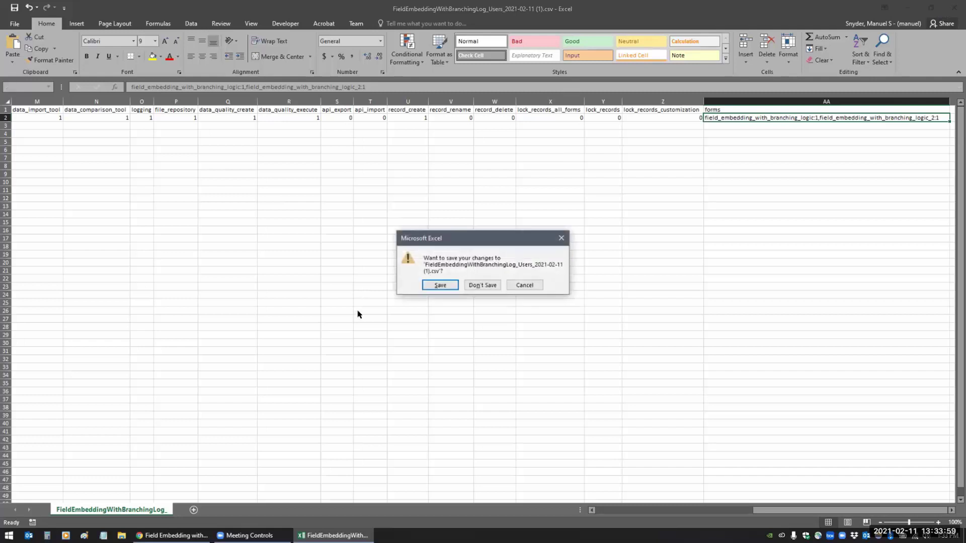
left_click(475, 286)
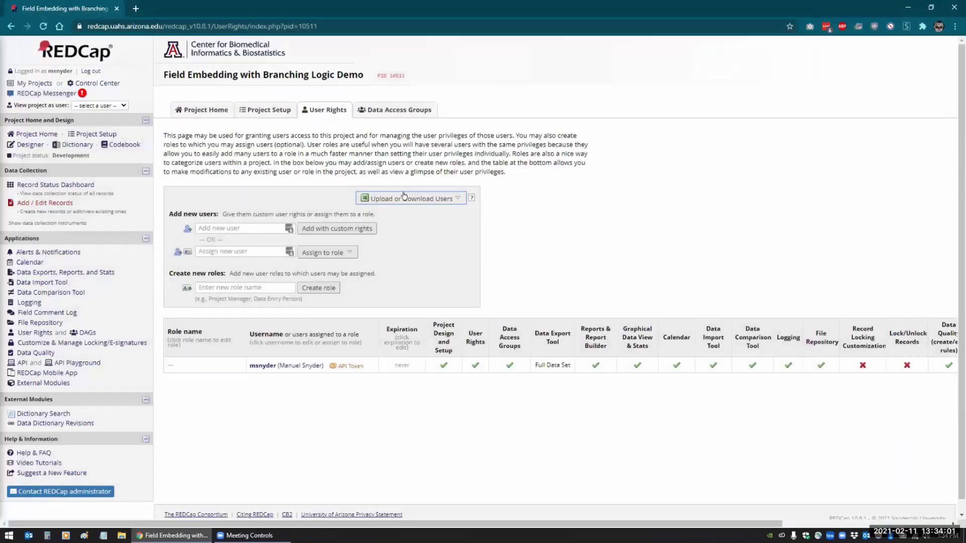
- Minimize Chrome and open redcap_user_list.csv from the desktop in Excel
left_click(908, 7)
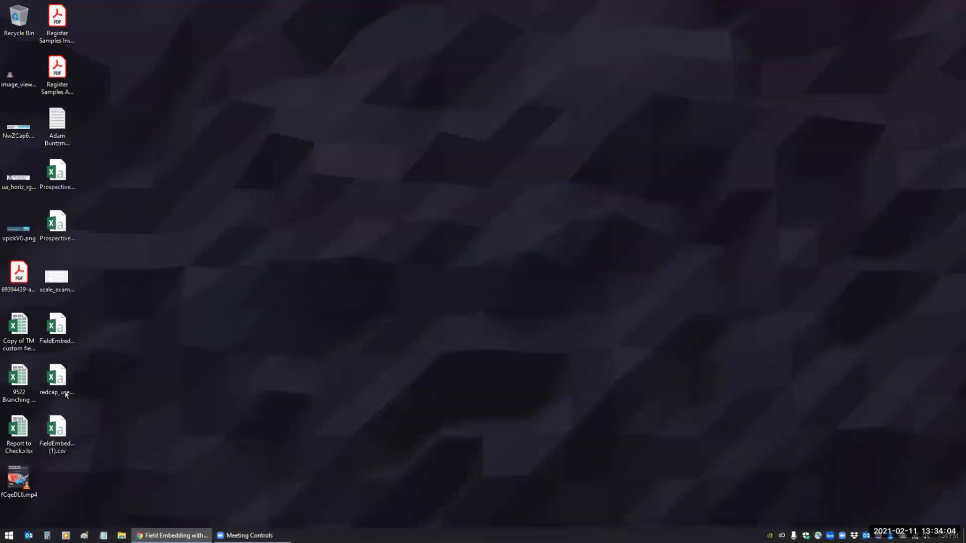
double_click(66, 393)
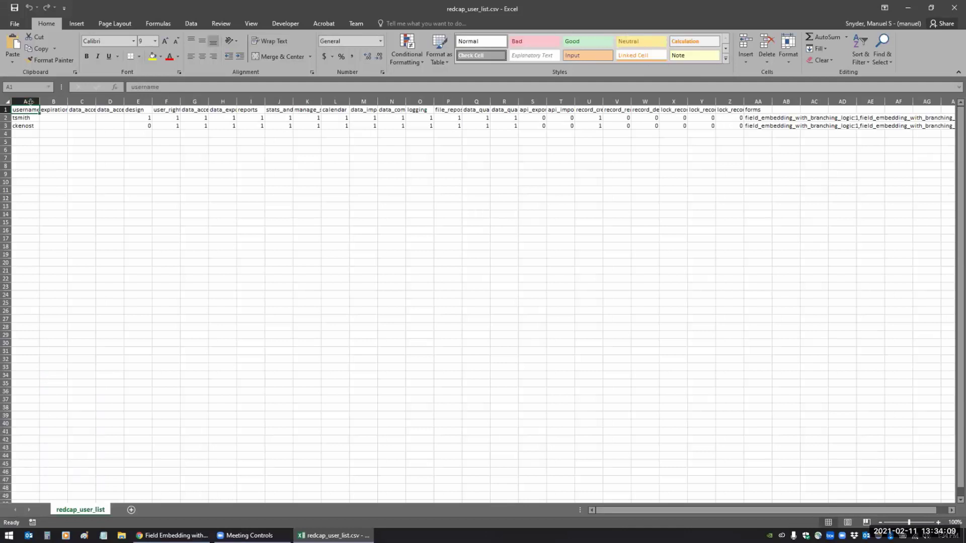
- Widen column A to show usernames, close redcap_user_list.csv without saving, and return to REDCap
left_click_drag(37, 101, 55, 101)
left_click(63, 133)
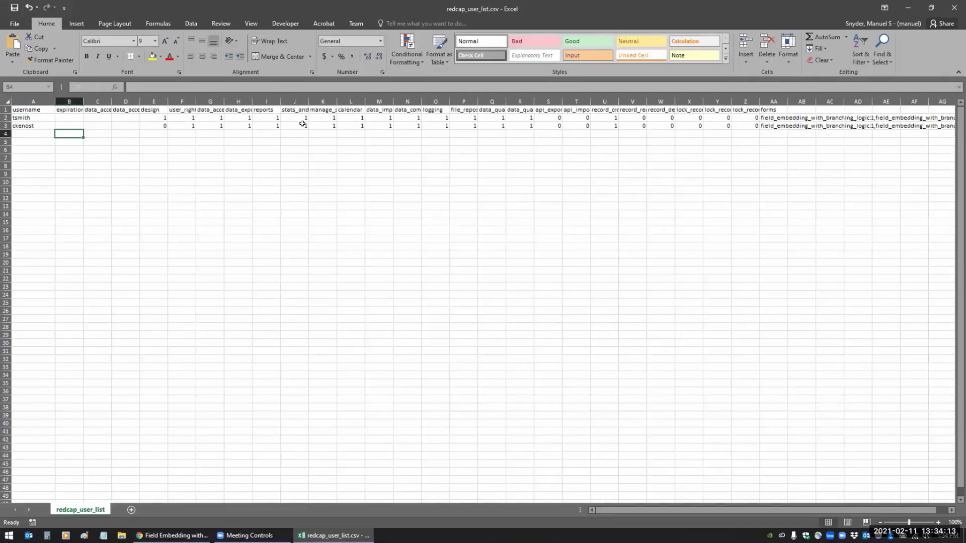
left_click(954, 7)
left_click(441, 280)
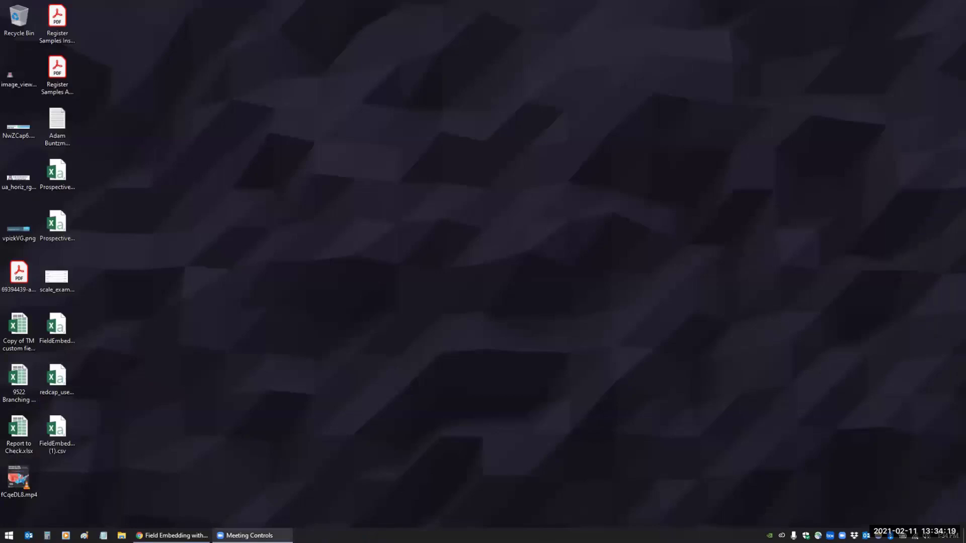
left_click(172, 536)
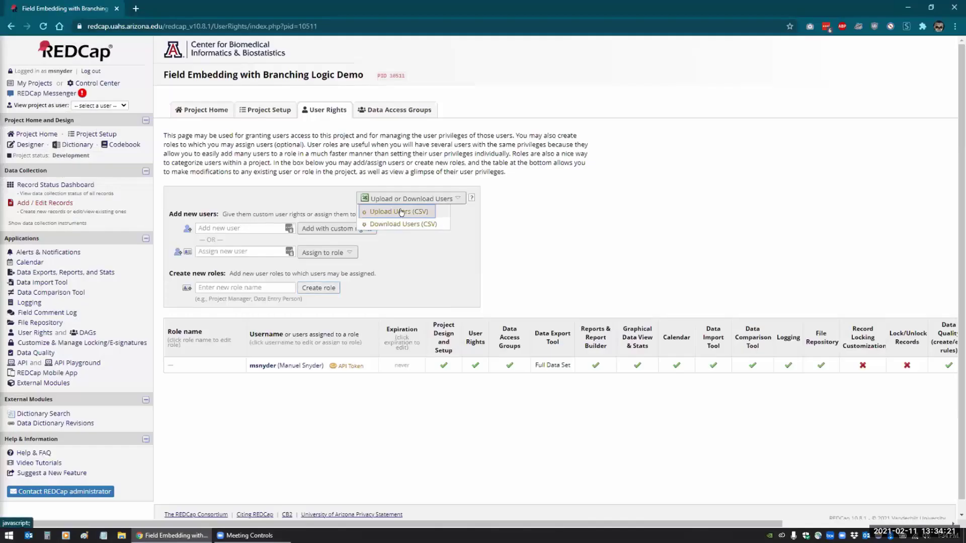
- Choose redcap_user_list.csv in the Upload Users (CSV) form and preview the changes
left_click(401, 212)
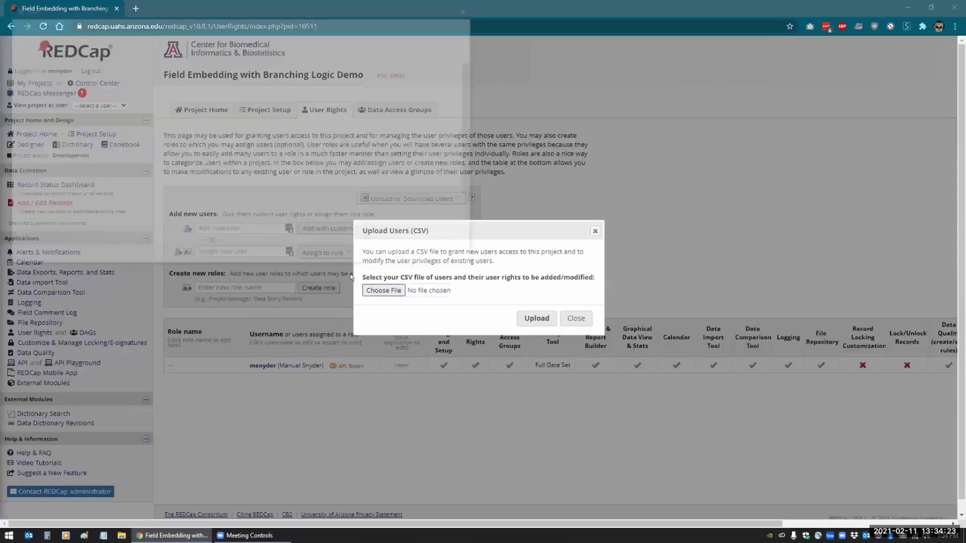
left_click(383, 290)
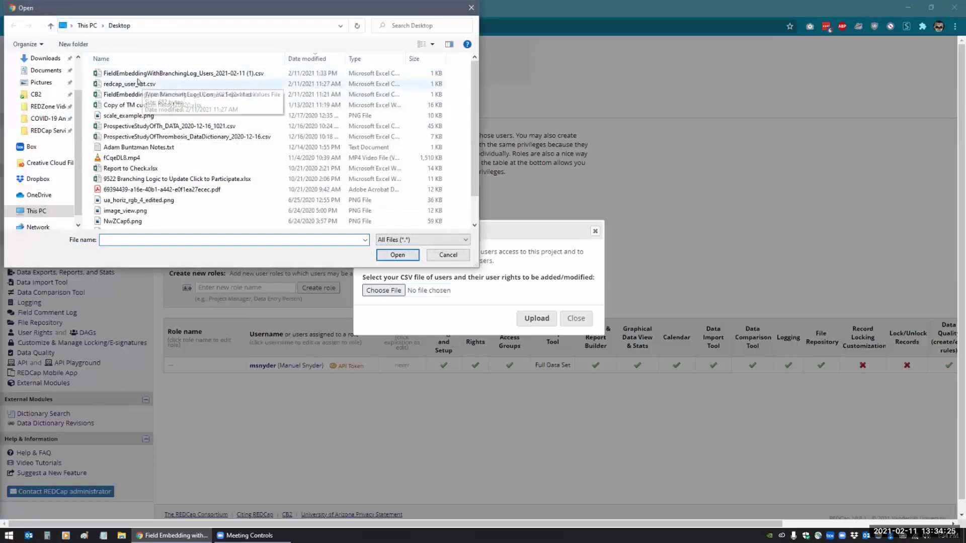
left_click(138, 84)
left_click(398, 254)
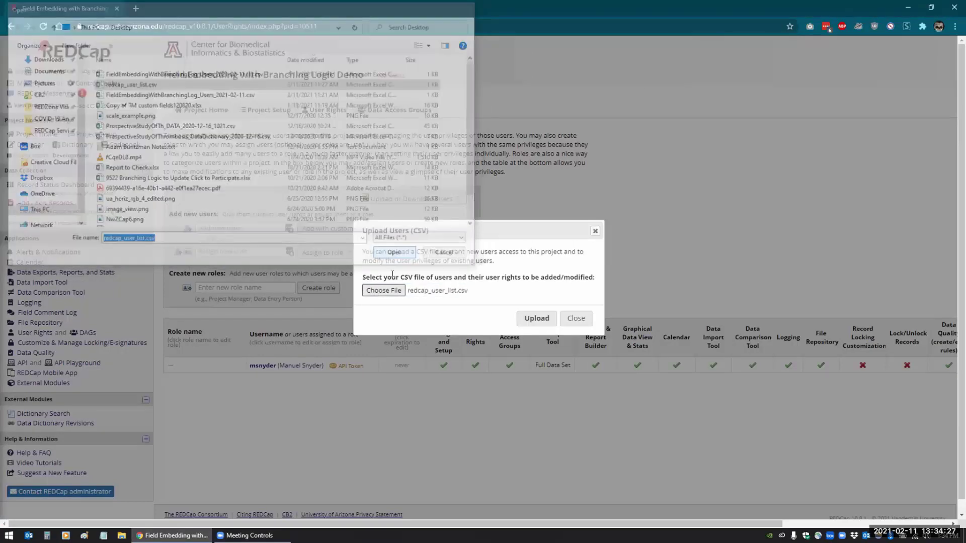
left_click(536, 318)
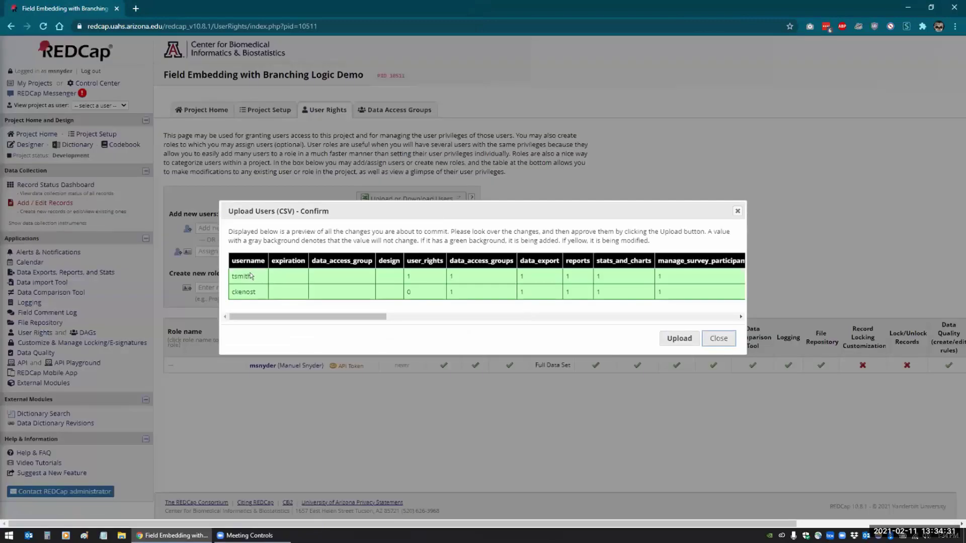
- Review the upload preview and confirm adding the two users
left_click_drag(275, 317, 199, 313)
left_click_drag(351, 315, 707, 317)
left_click(680, 339)
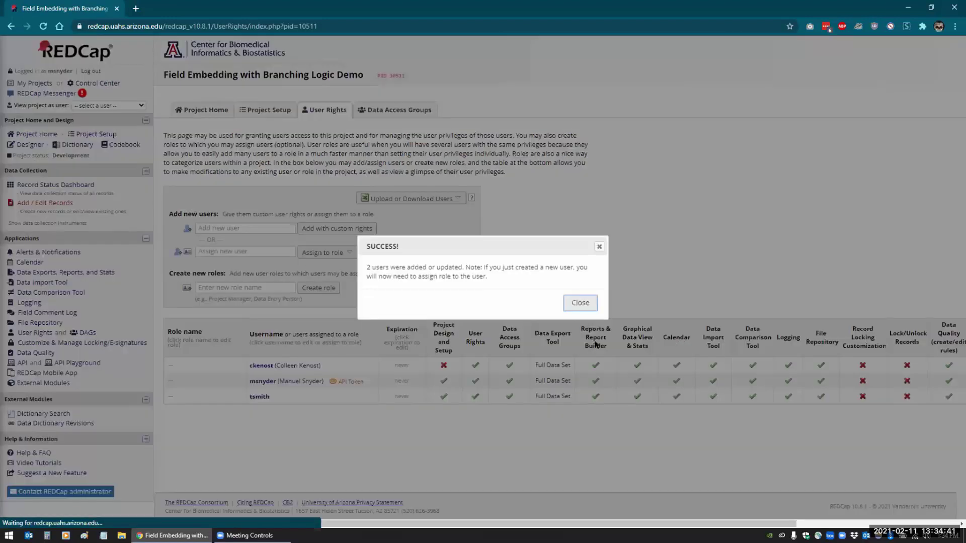
- Dismiss the success message and scroll across every privilege column for the three users
left_click(581, 304)
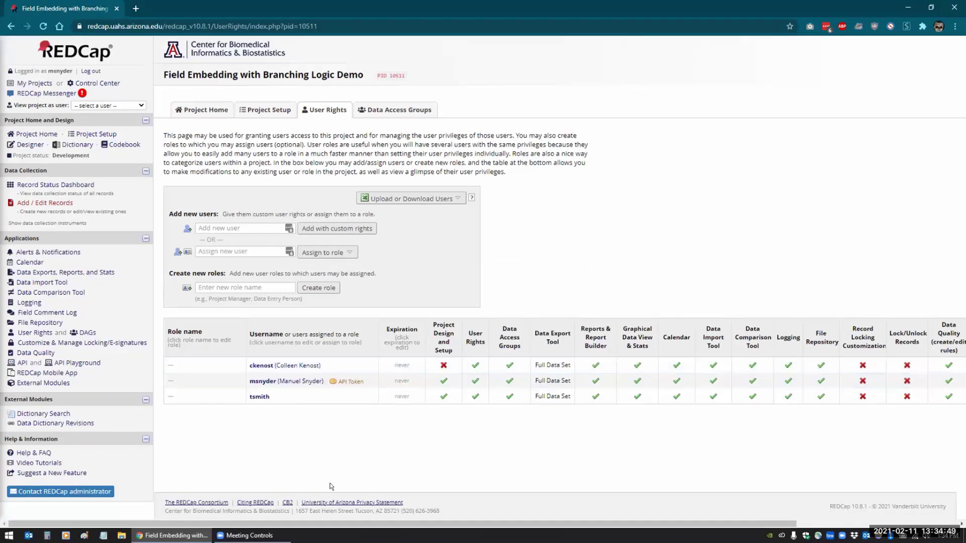
left_click_drag(335, 524, 532, 520)
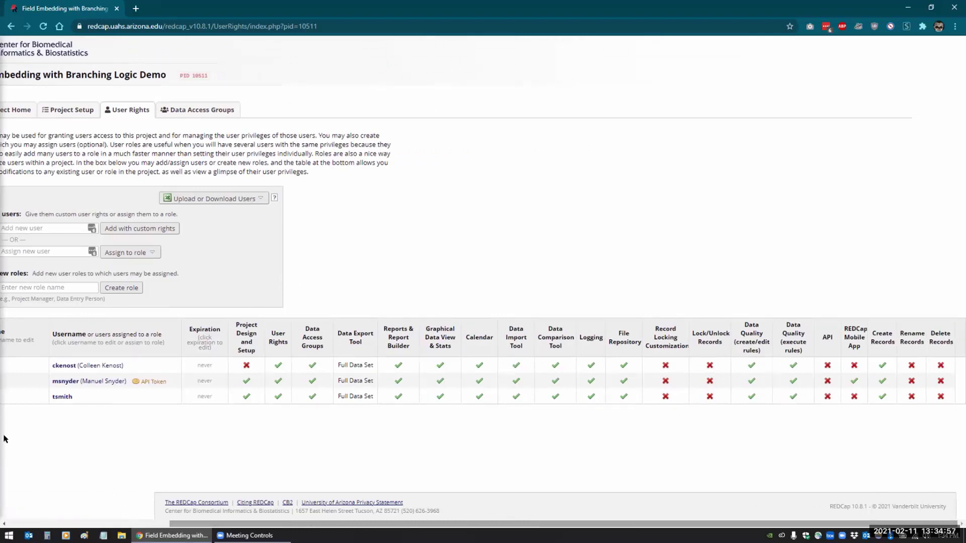
left_click_drag(176, 521, 15, 520)
- Enter a new username under Add new user, pick the suggested match, and choose custom rights
left_click(254, 228)
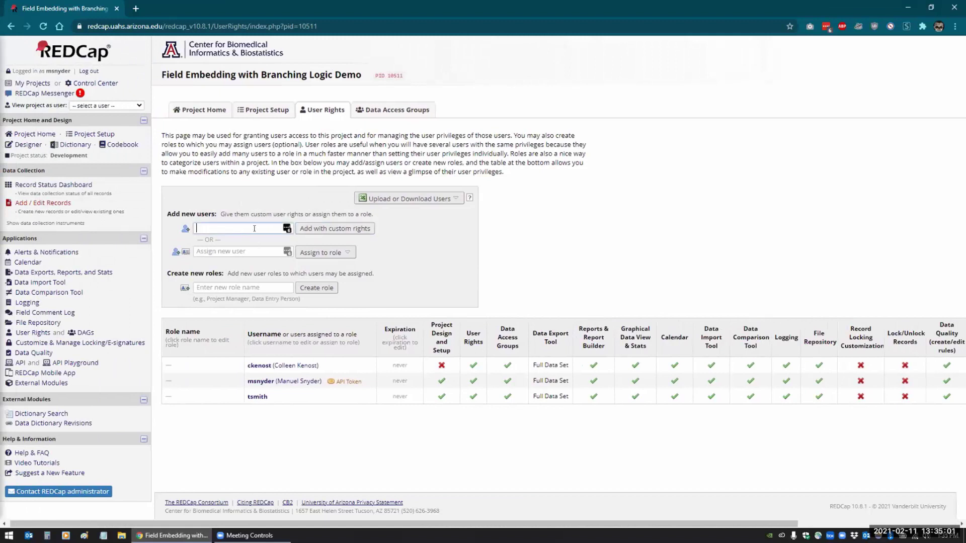
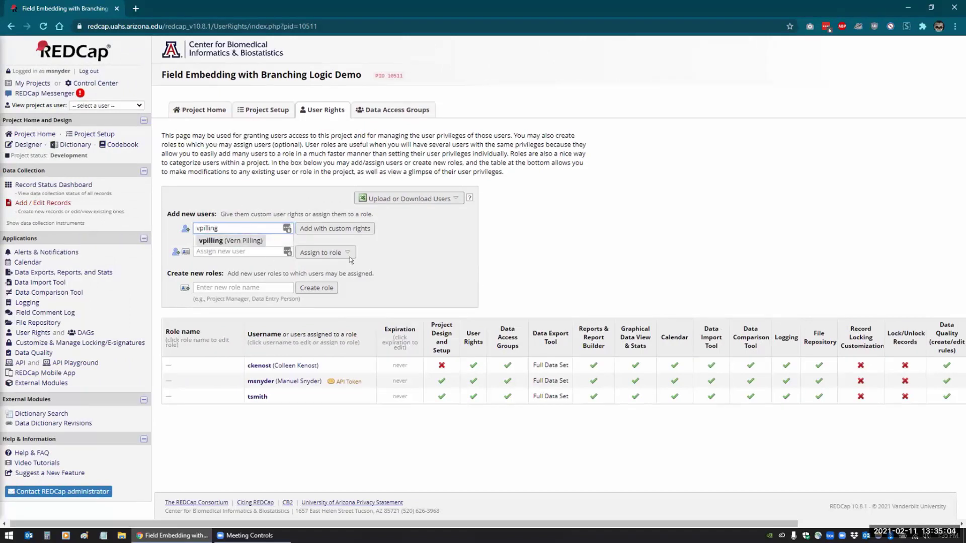
left_click(240, 242)
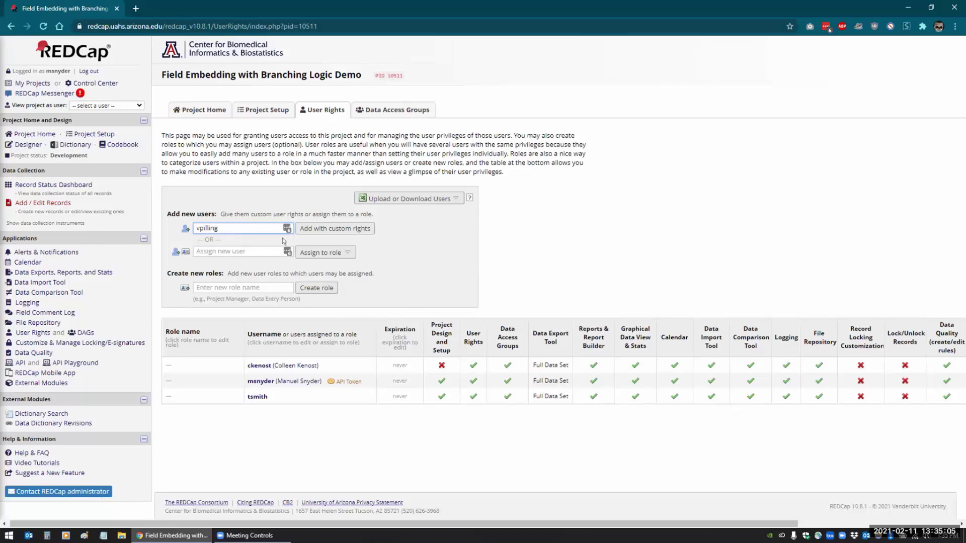
left_click(313, 228)
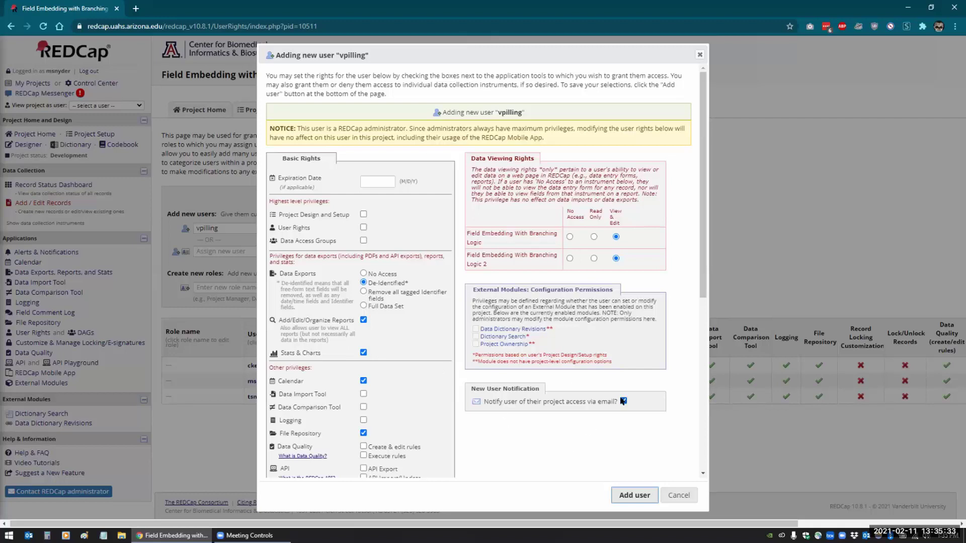
- Cancel the 'Adding new user' dialog without adding the user
left_click(675, 497)
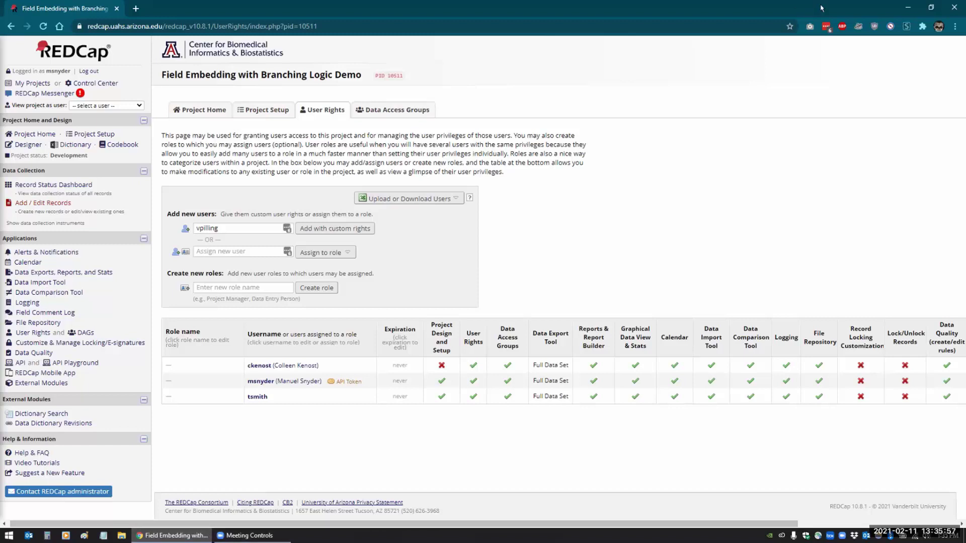
- Reopen redcap_user_list.csv in Excel and widen columns B through E
left_click(907, 7)
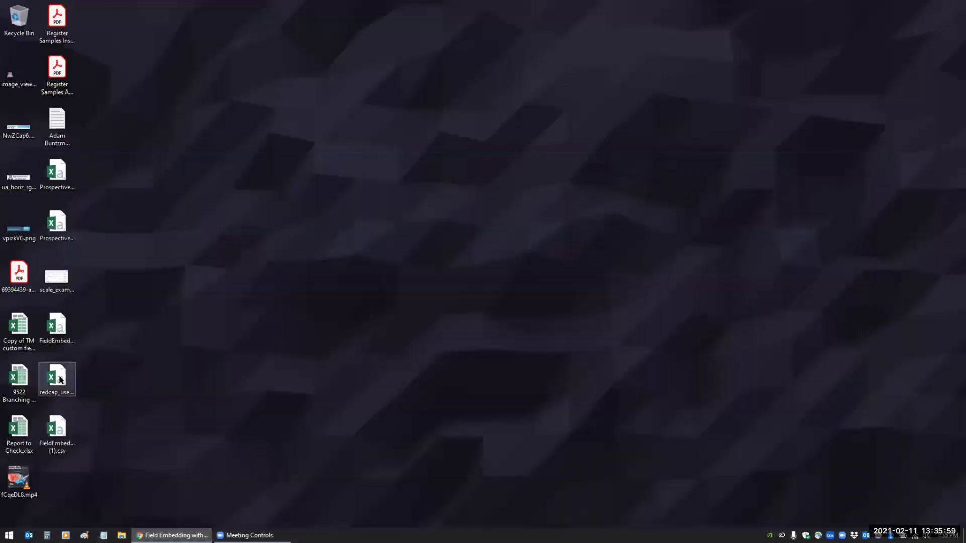
double_click(53, 389)
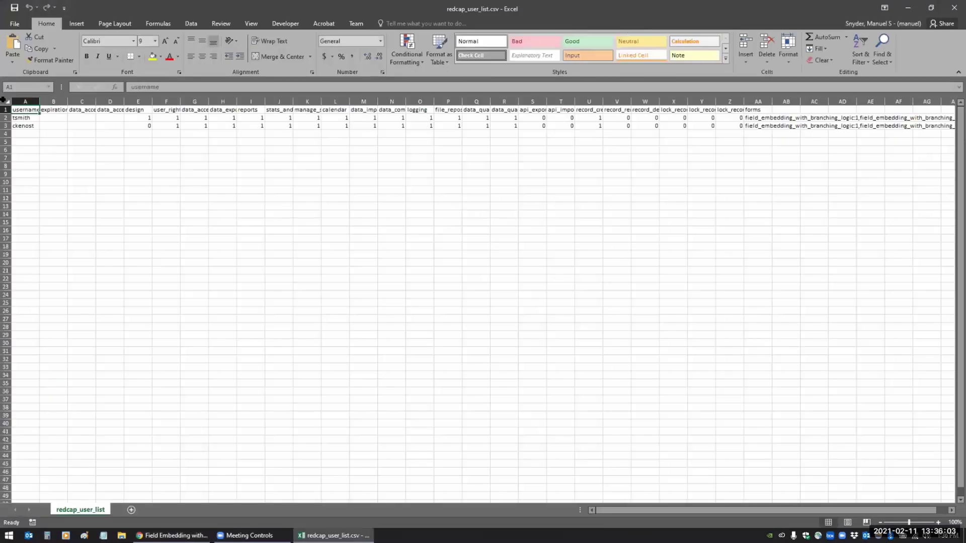
left_click(6, 100)
left_click_drag(47, 101, 162, 134)
left_click(162, 134)
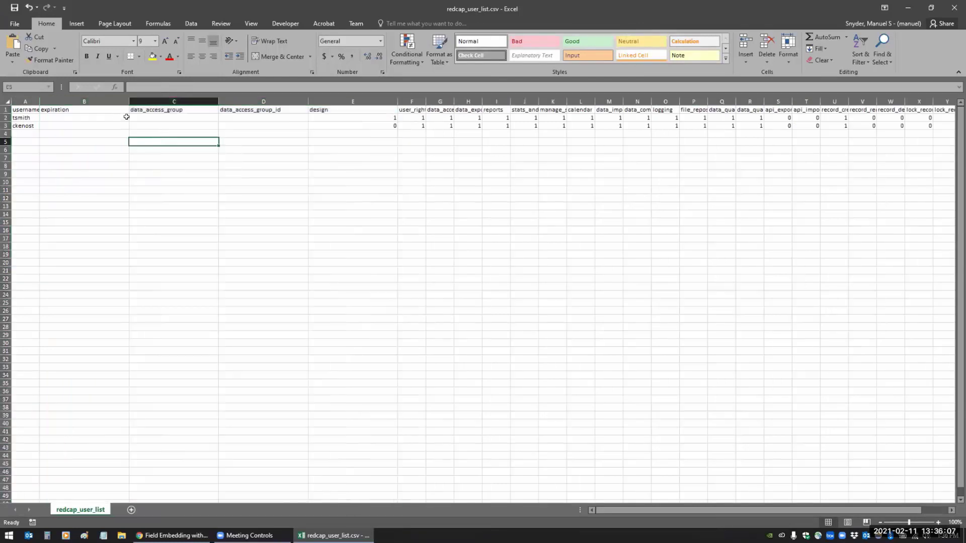
- Review columns C and D, then bring REDCap's User Rights page back in front
left_click(177, 95)
left_click_drag(176, 101, 264, 101)
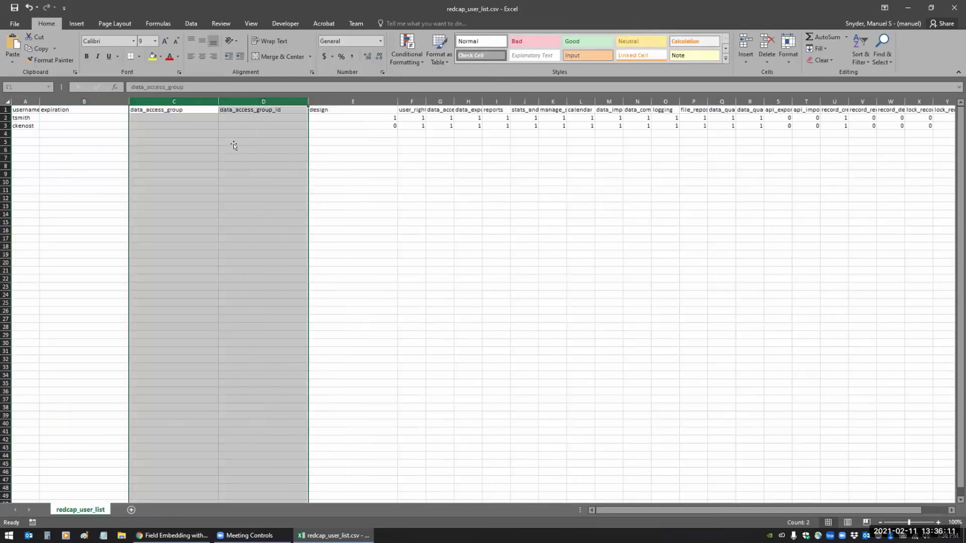
left_click(234, 149)
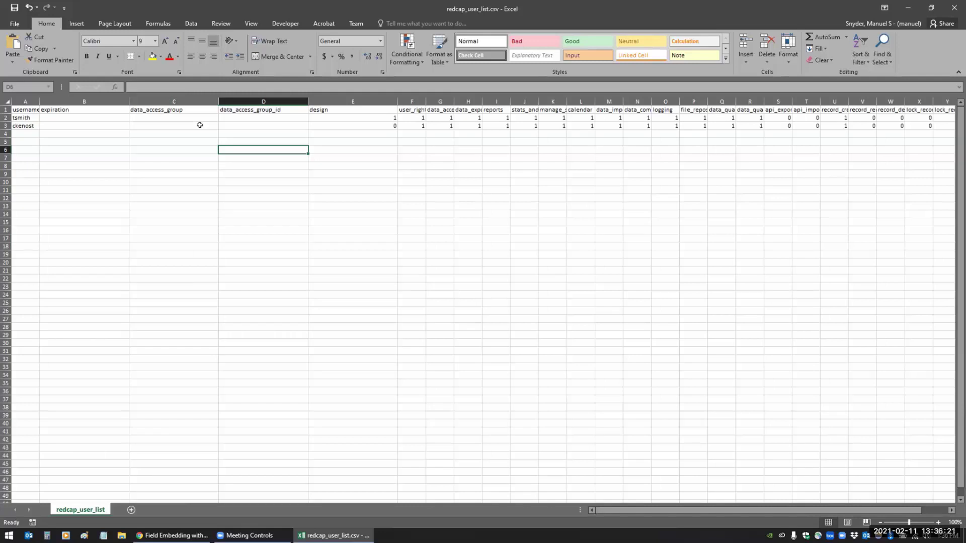
left_click(173, 535)
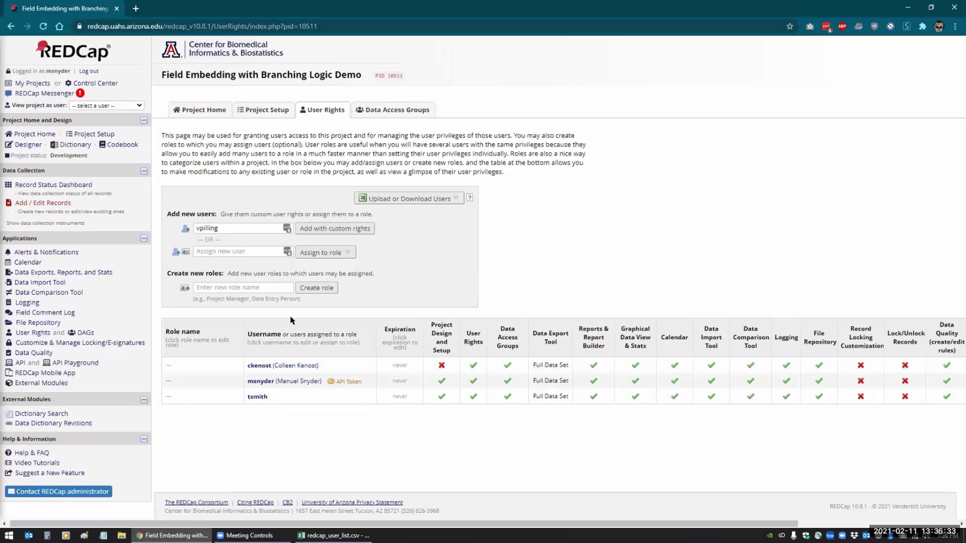
- Create a role named TEST granting Project Design and Setup and User Rights
left_click(317, 288)
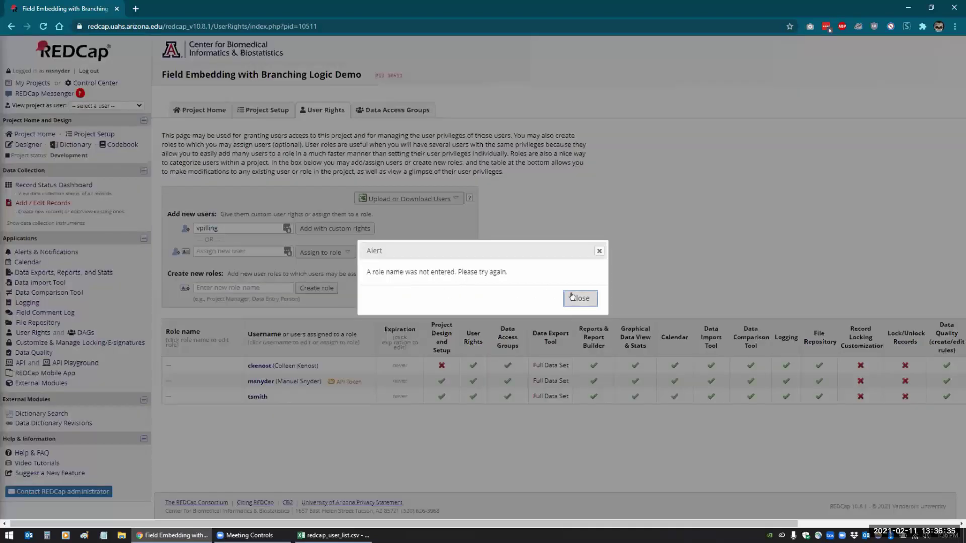
left_click(580, 298)
type("TEST")
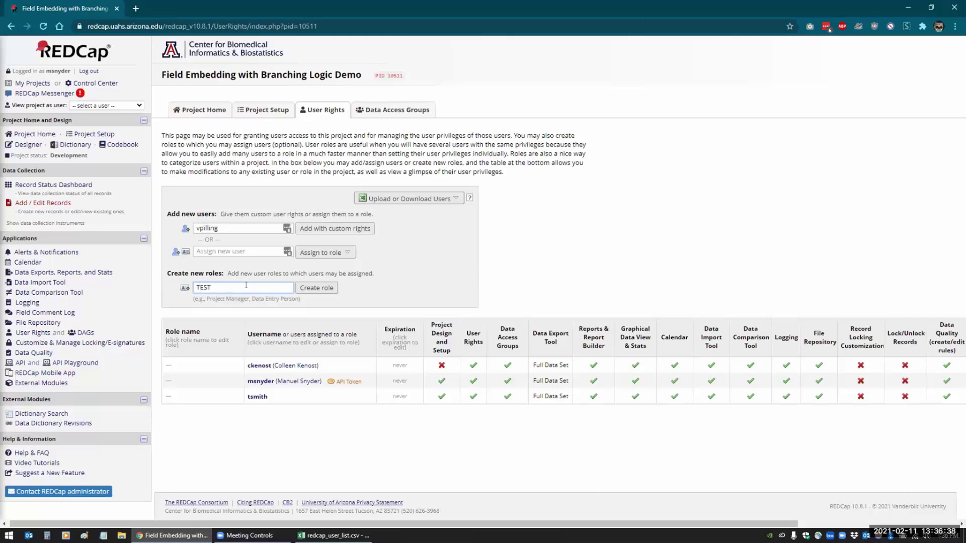
left_click(322, 287)
left_click(364, 164)
left_click(364, 177)
left_click(630, 495)
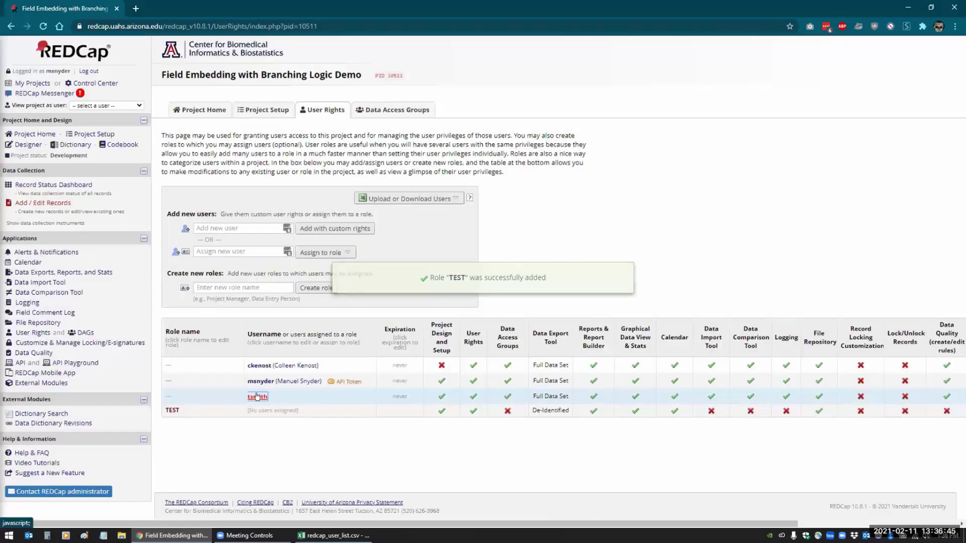
- Assign the third user in the table to the TEST role
left_click(257, 397)
left_click(307, 408)
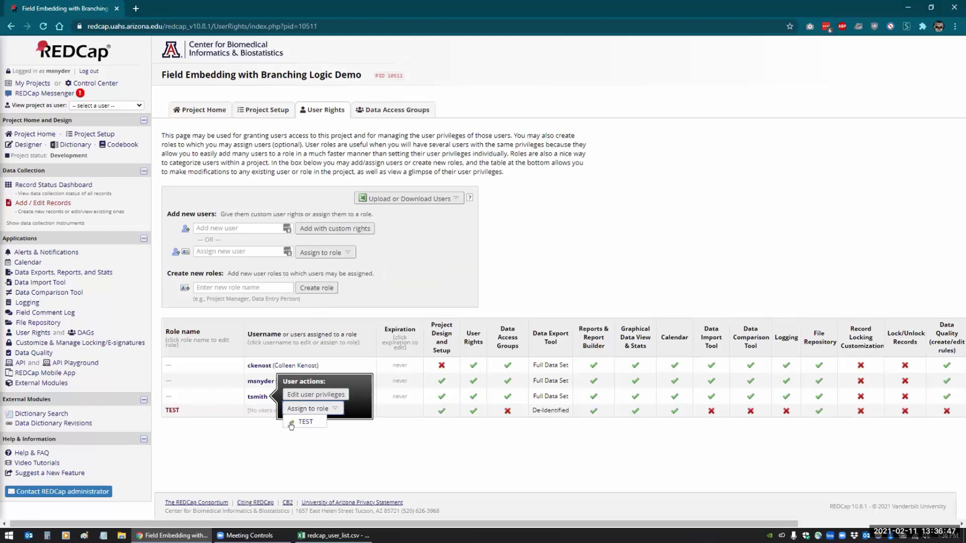
left_click(291, 421)
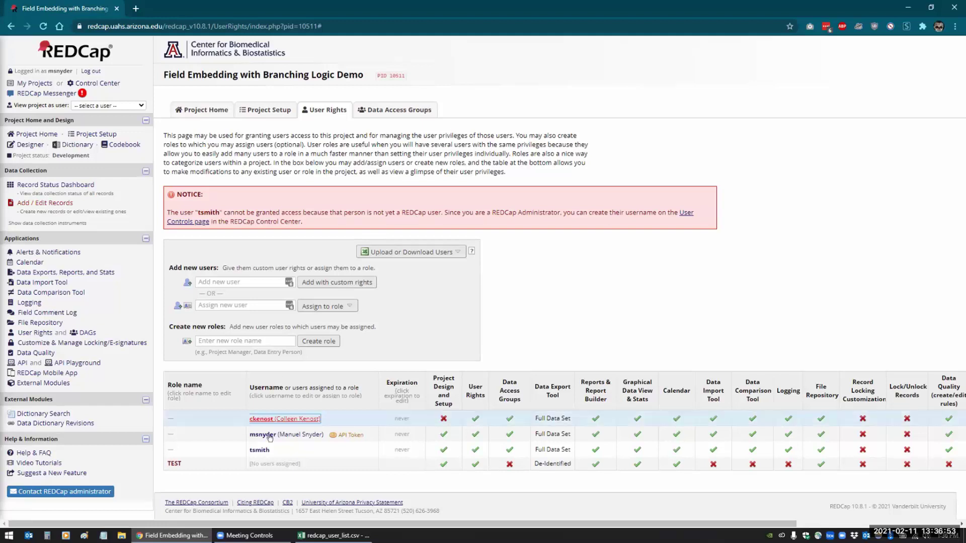
- Remove the unregistered user from the project via its privileges dialog
left_click(260, 450)
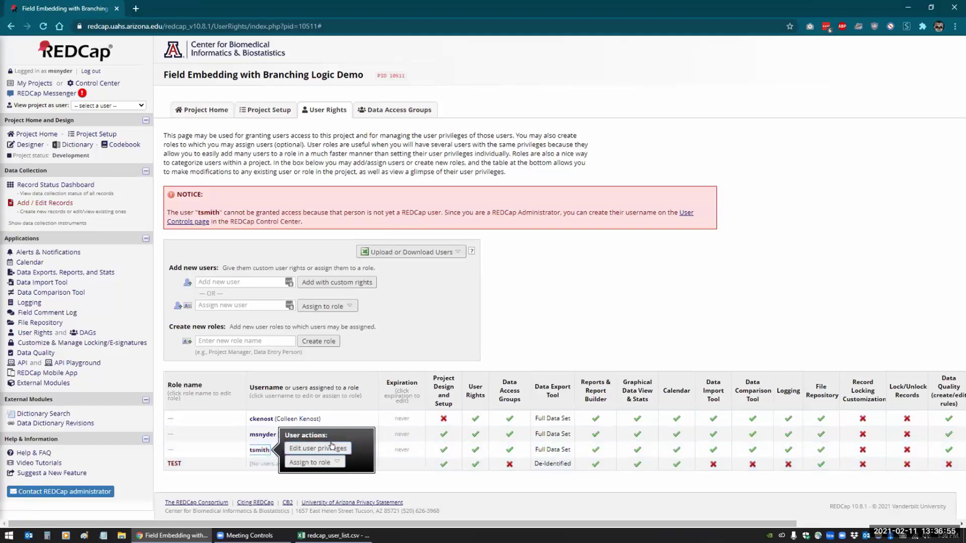
left_click(331, 445)
left_click(678, 495)
left_click(529, 297)
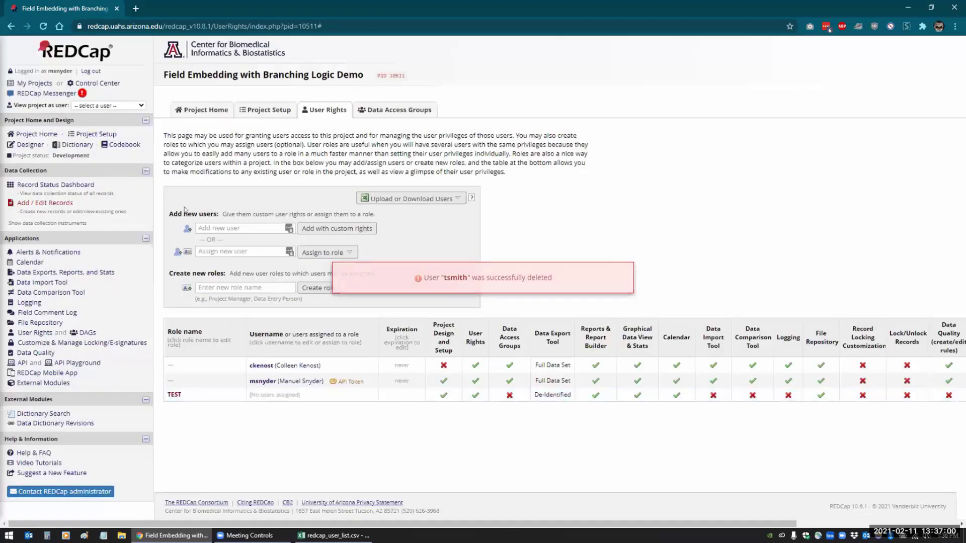
- Add the matching registered user through Assign new user and assign them to the TEST role
left_click(214, 250)
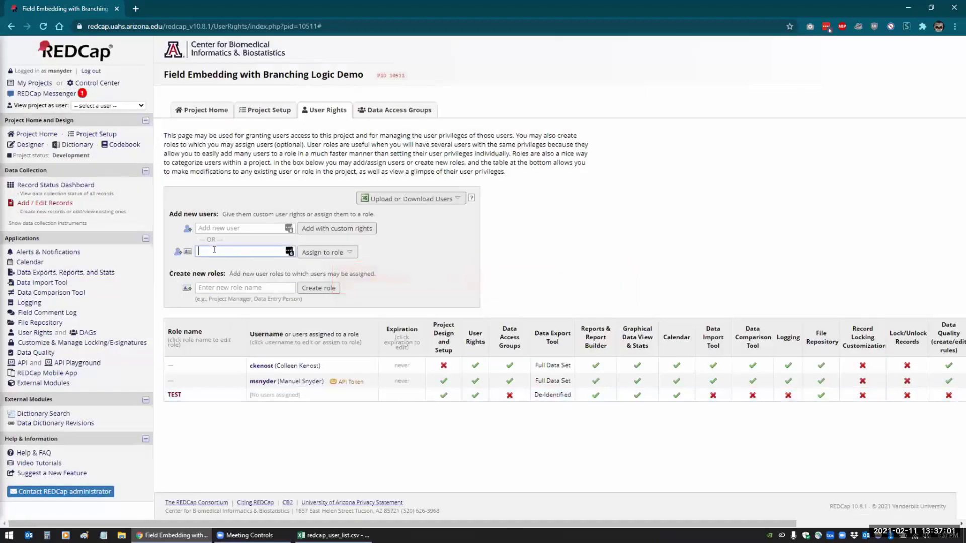
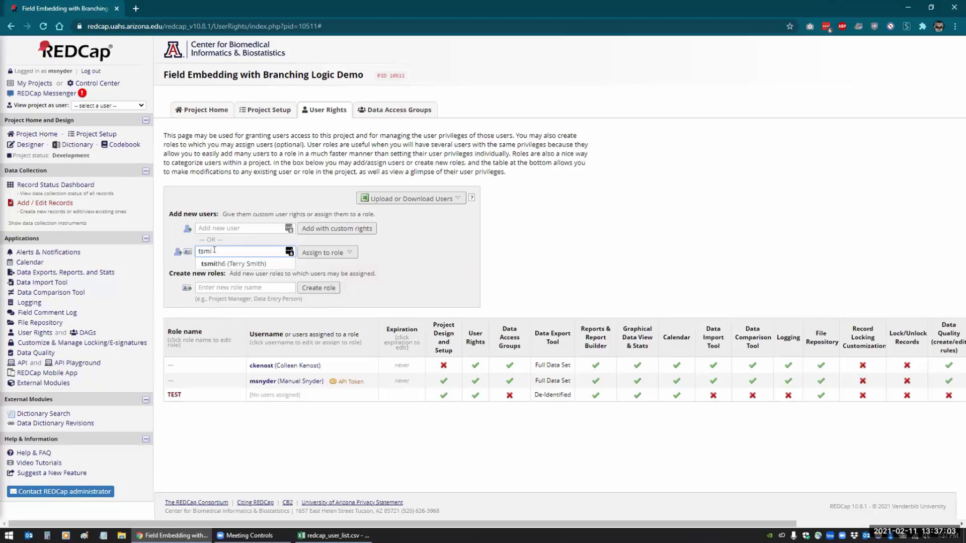
left_click(237, 263)
left_click(322, 252)
left_click(314, 275)
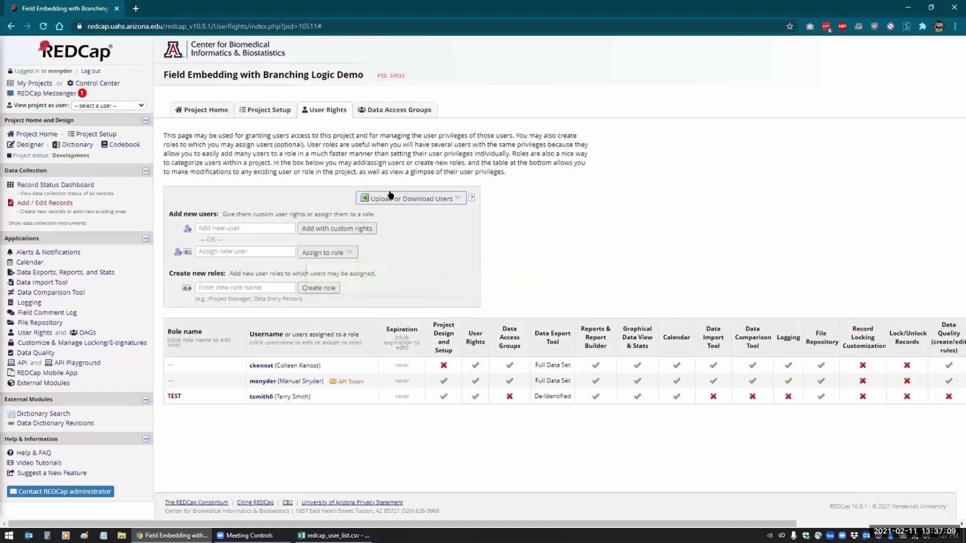
- Download the project's users as a CSV and open it in Excel
left_click(387, 199)
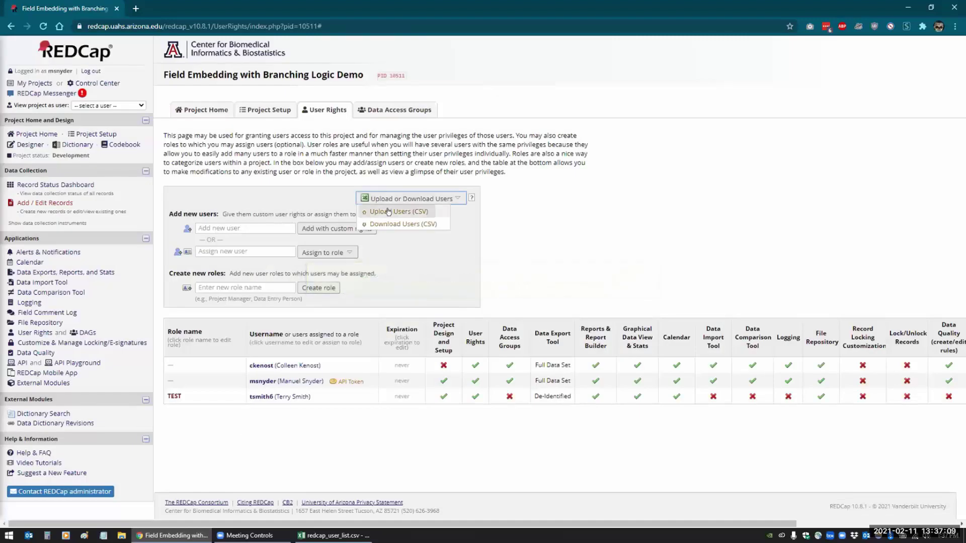
left_click(403, 224)
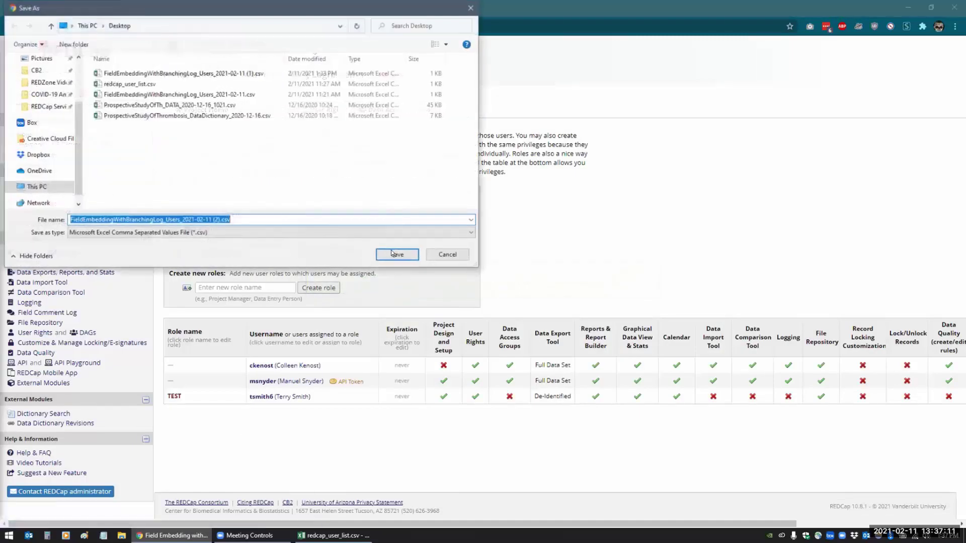
left_click(396, 254)
left_click(56, 514)
- Auto-fit columns B through D of the user list, then return to REDCap
left_click(79, 247)
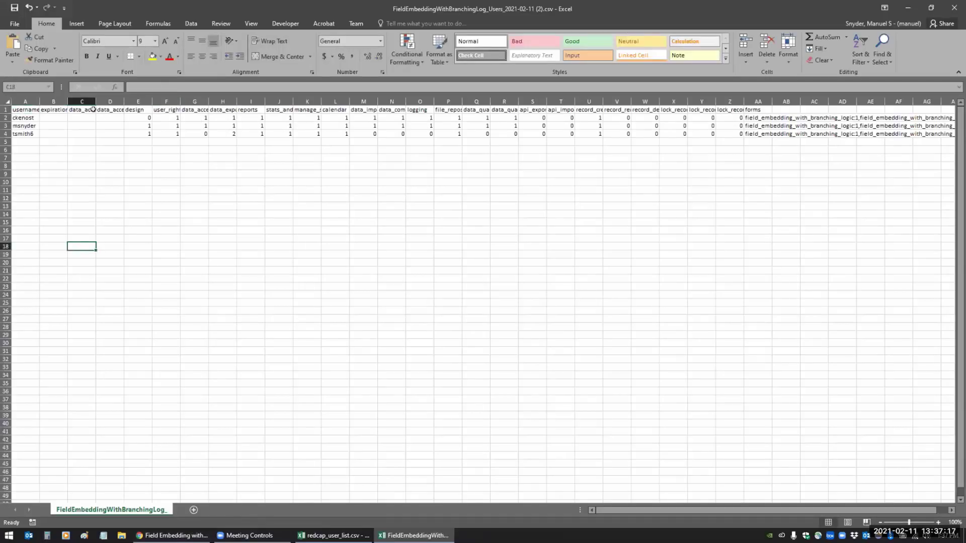
mouse_move(632, 509)
left_mouse_down()
mouse_move(684, 508)
mouse_move(633, 508)
left_mouse_up()
left_click_drag(48, 97, 112, 101)
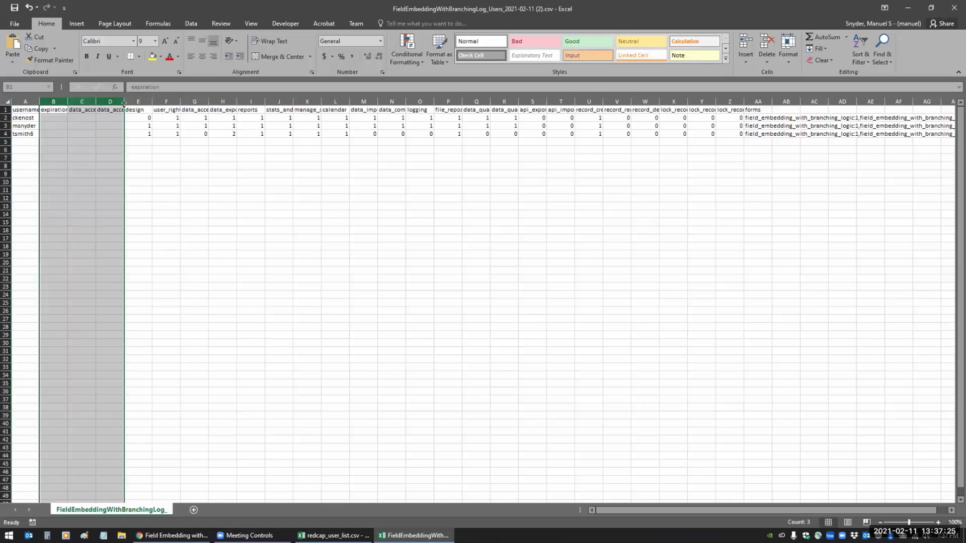
double_click(120, 100)
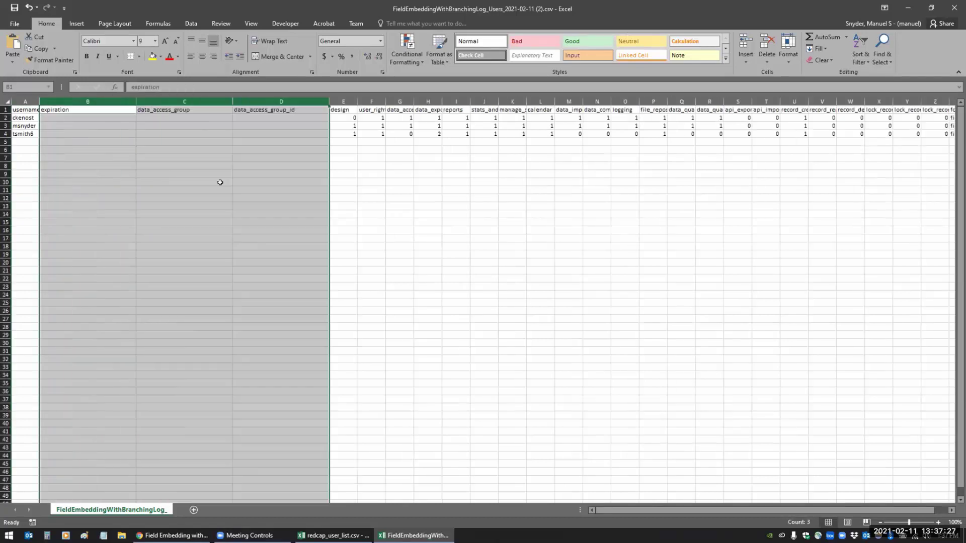
left_click(217, 181)
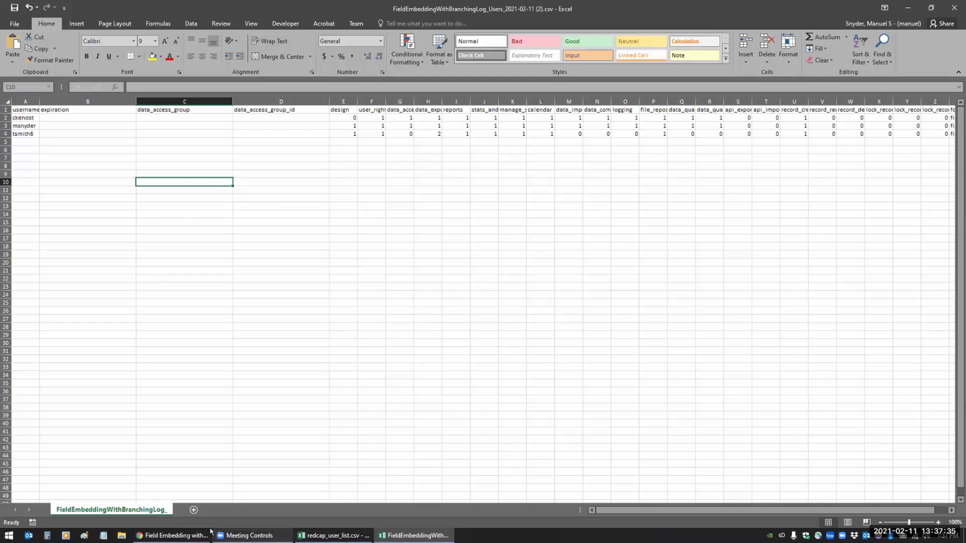
left_click(178, 536)
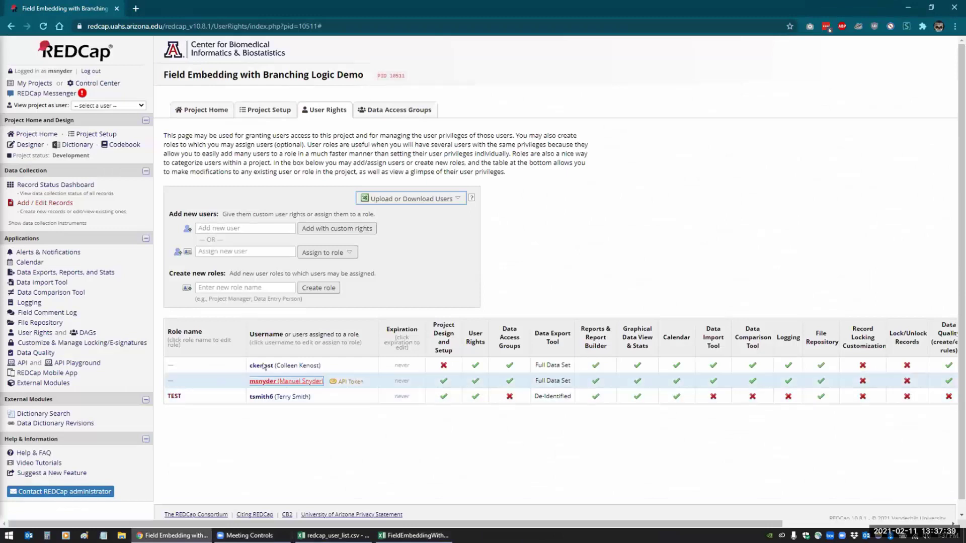
- Assign the first user in the table to the TEST role, giving it two users
left_click(300, 366)
left_click(361, 378)
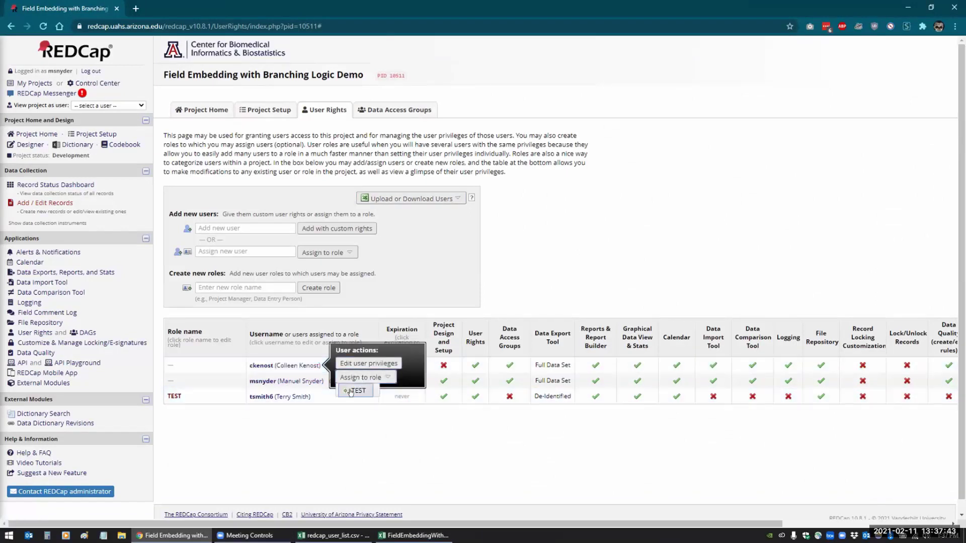
left_click(354, 391)
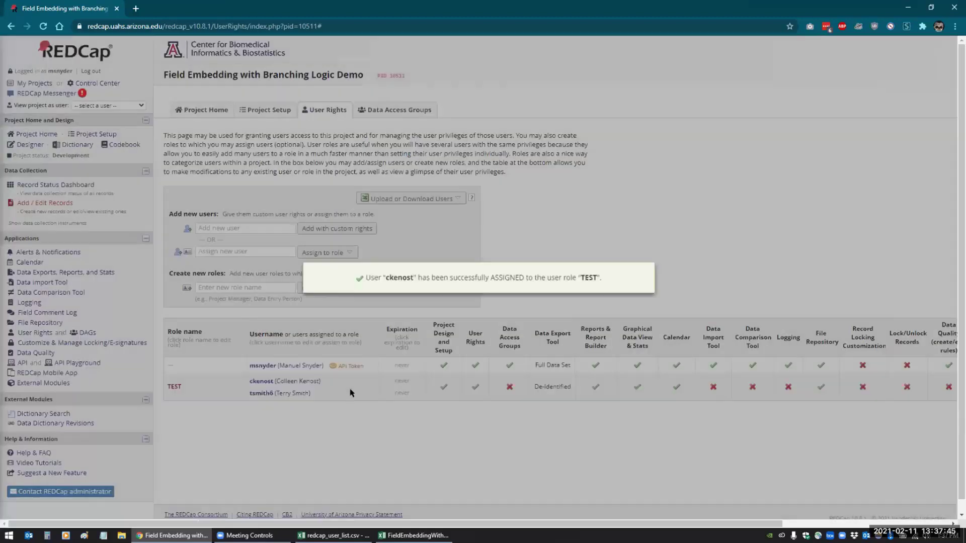